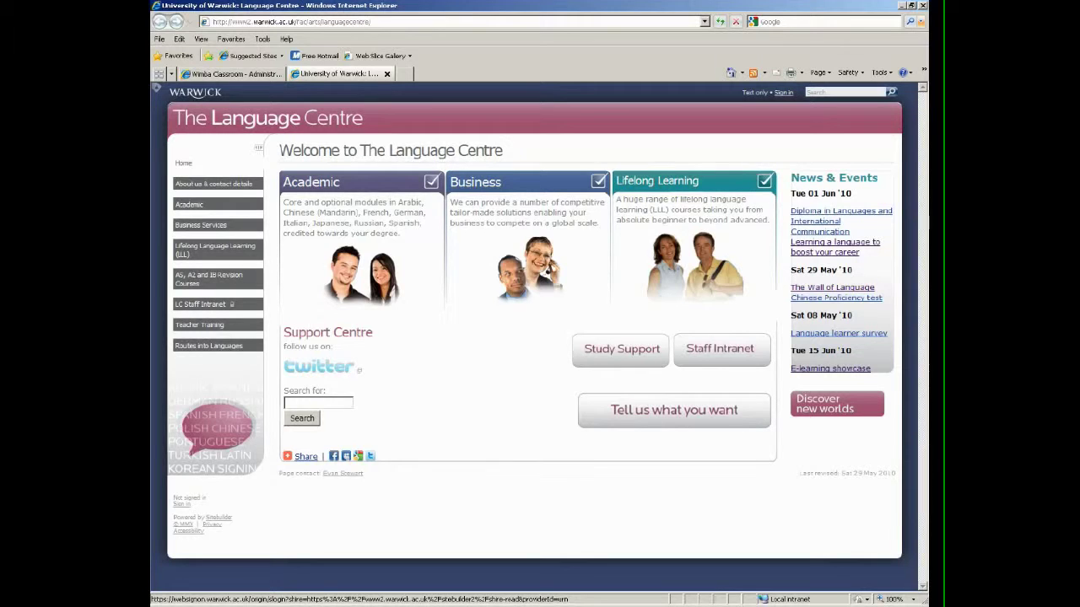
Step: Sign in to the Language Centre website with the account username and password
{"action": "left_click", "coordinate": [784, 93]}
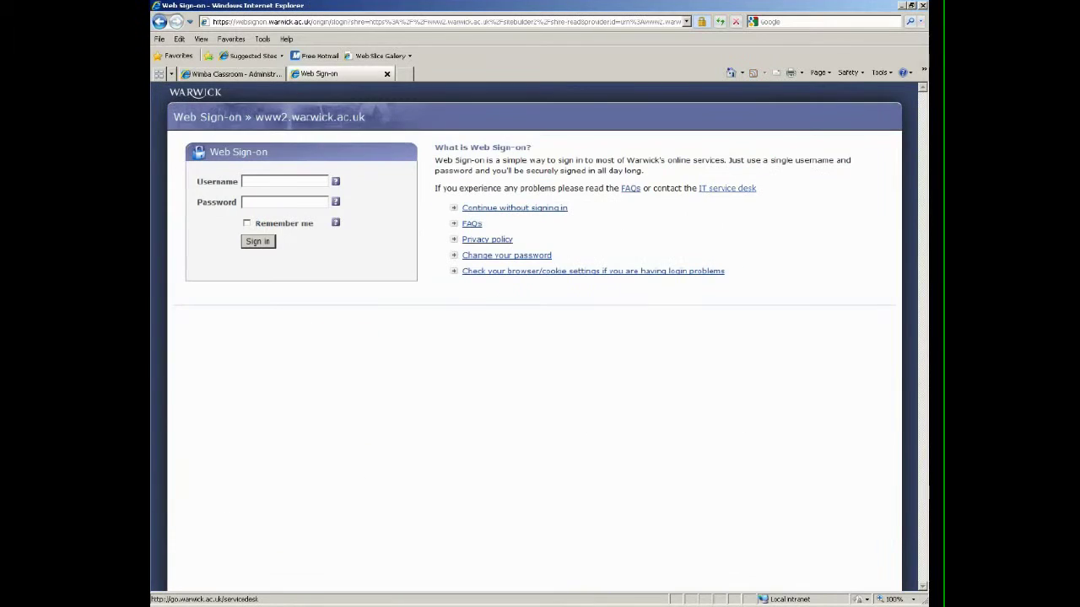
{"action": "type", "text": "csbl"}
{"action": "key", "text": "Tab"}
{"action": "type", "text": "***"}
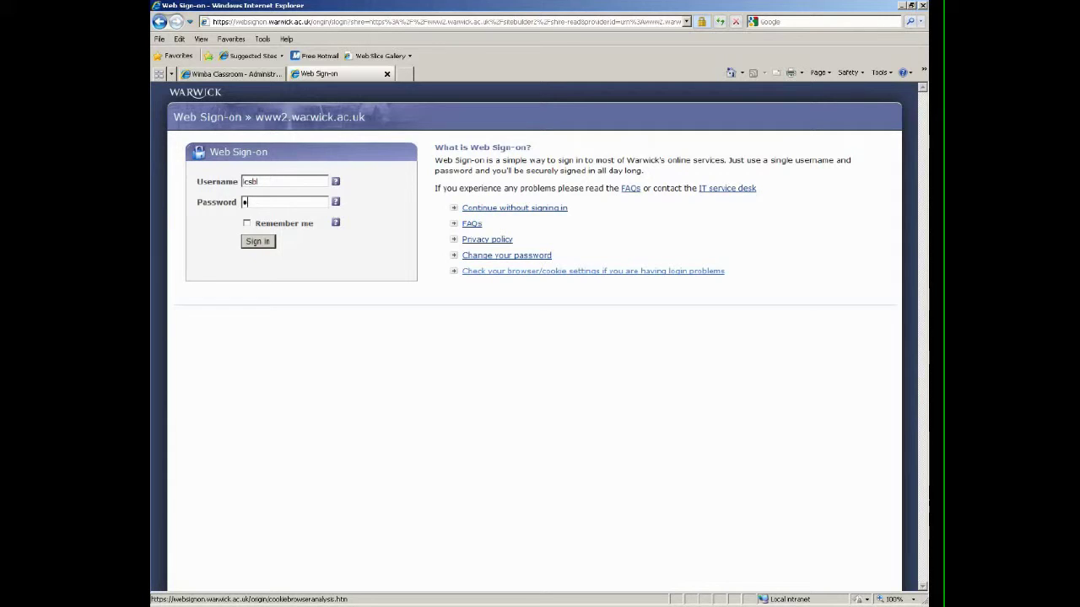
{"action": "type", "text": "****"}
{"action": "key", "text": "Return"}
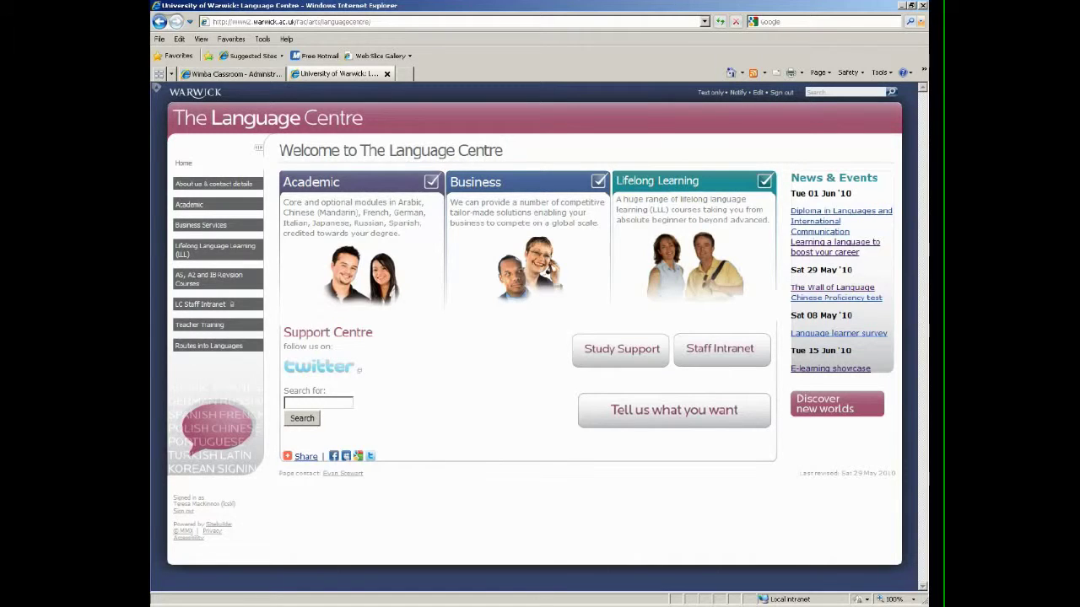
{"action": "left_click", "coordinate": [757, 93]}
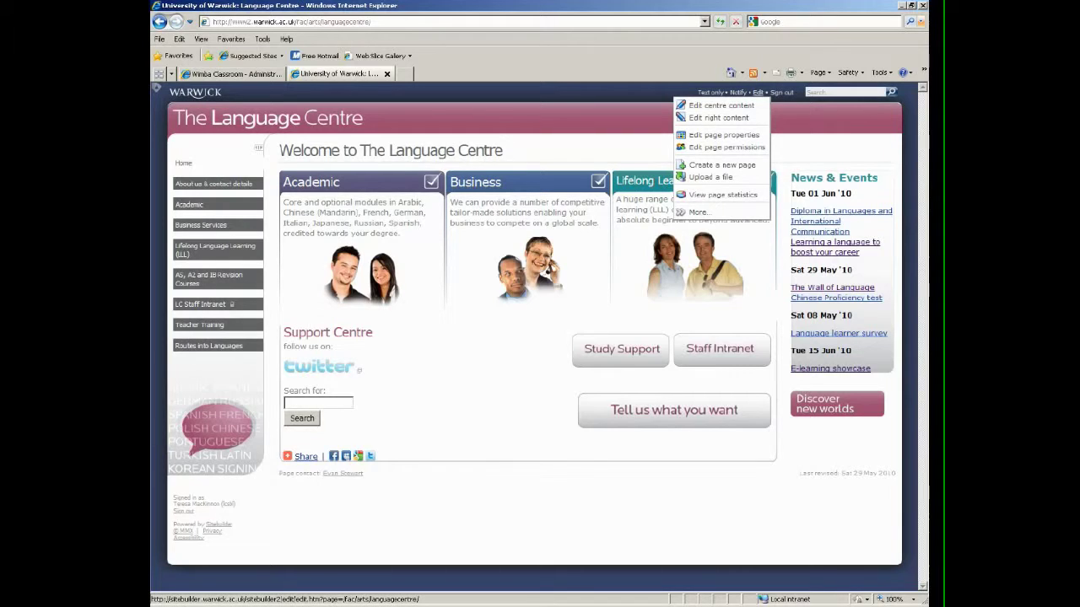
{"action": "left_click", "coordinate": [757, 93]}
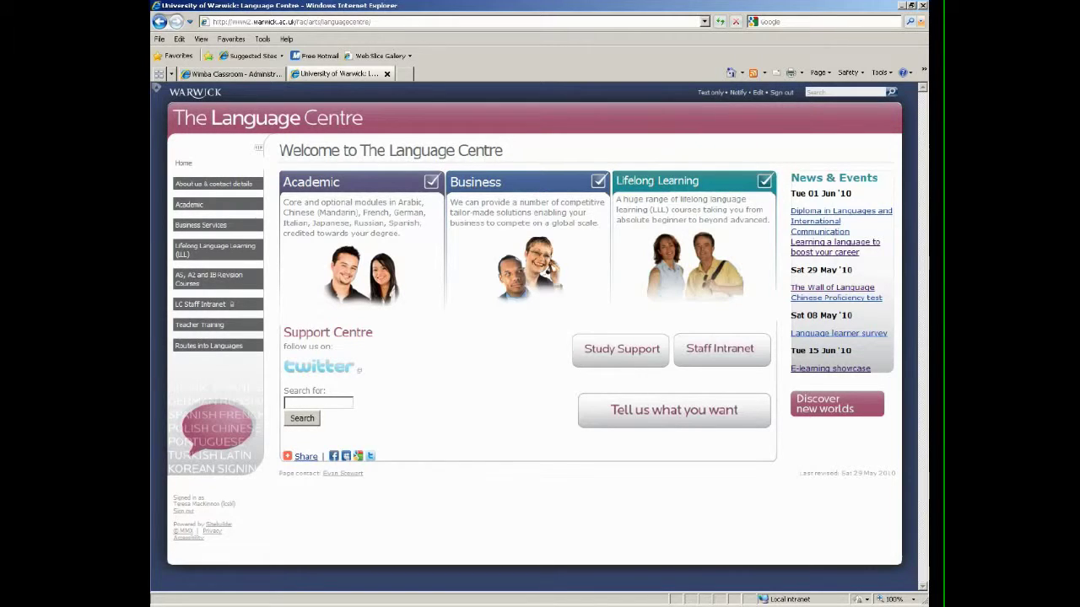
{"action": "left_click", "coordinate": [758, 93]}
{"action": "left_click", "coordinate": [757, 93]}
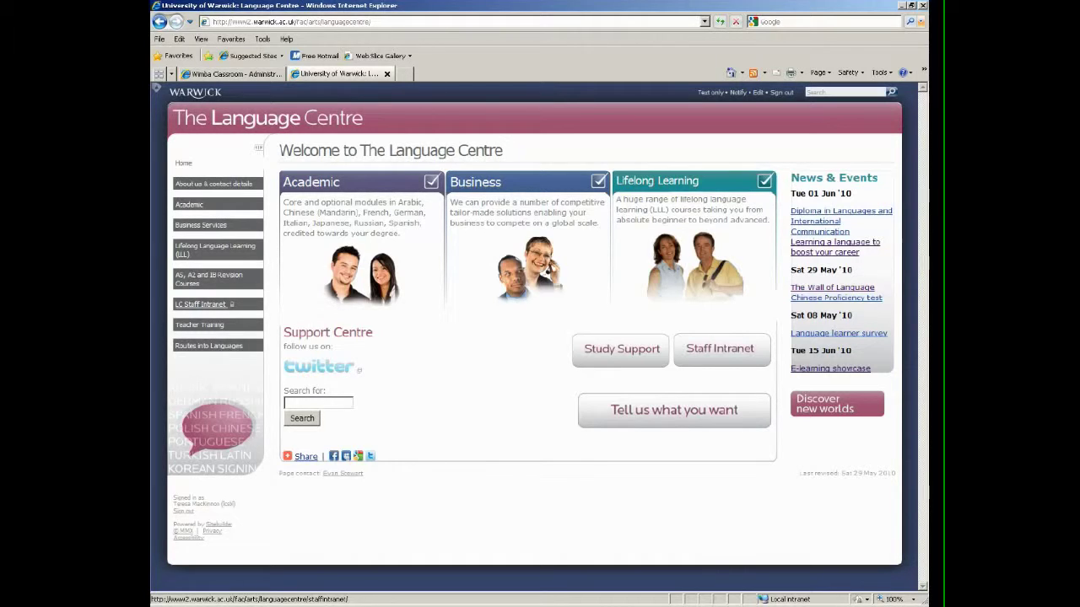
Step: Open the Staff Intranet and view its How to Guides page
{"action": "left_click", "coordinate": [719, 349]}
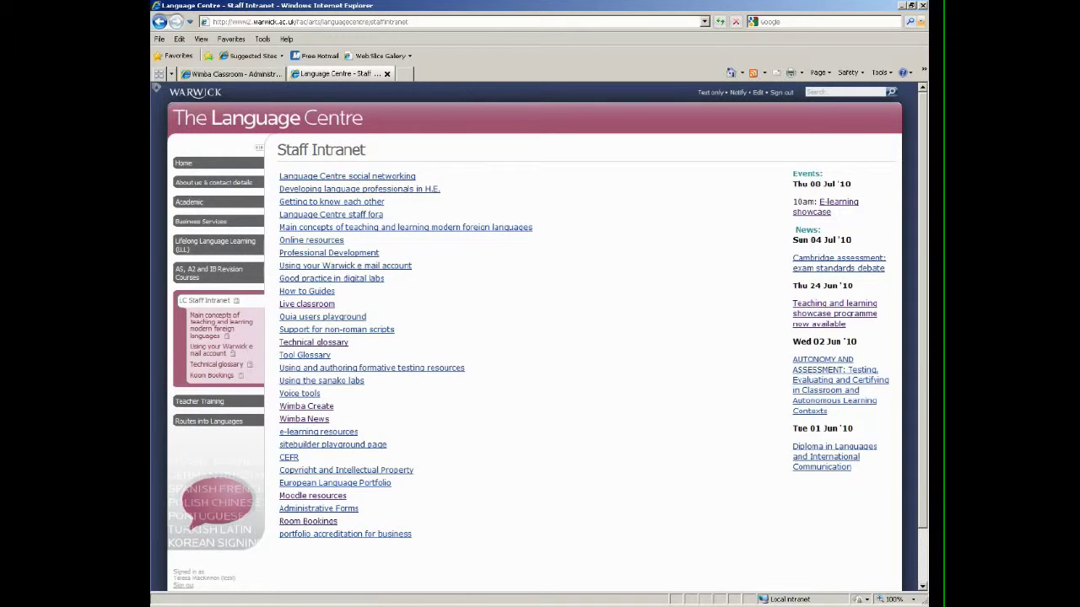
{"action": "scroll", "coordinate": [540, 337], "scroll_direction": "down", "scroll_amount": 3}
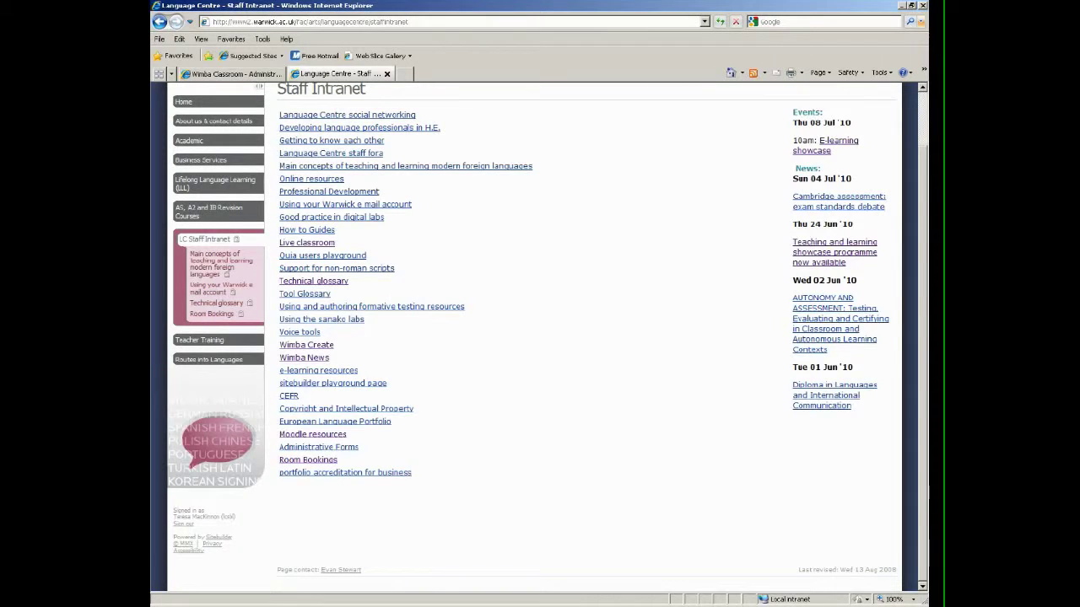
{"action": "scroll", "coordinate": [540, 338], "scroll_direction": "up", "scroll_amount": 2}
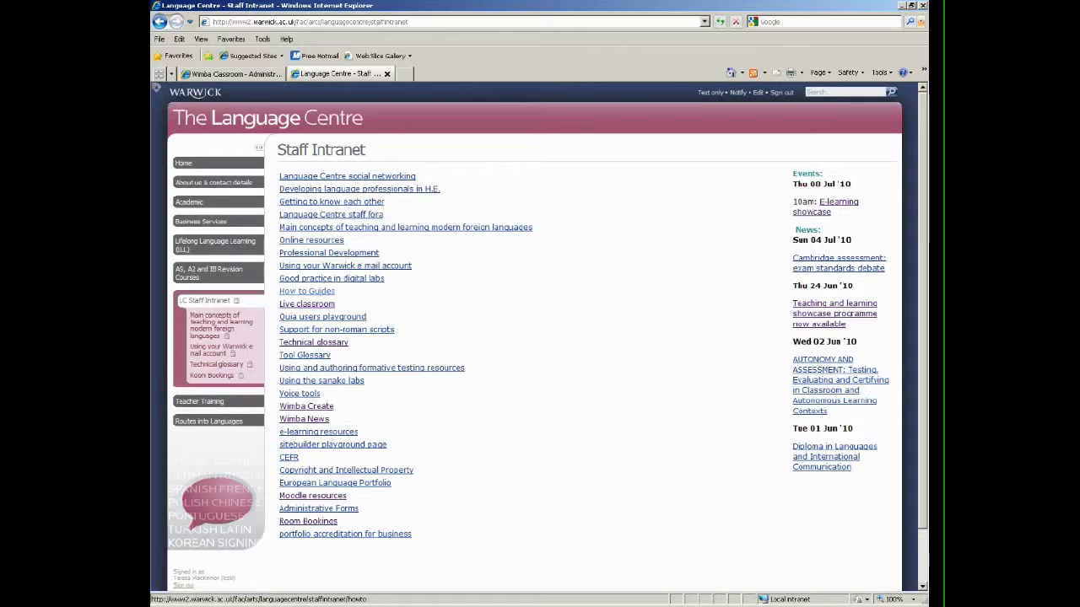
{"action": "left_click", "coordinate": [307, 291]}
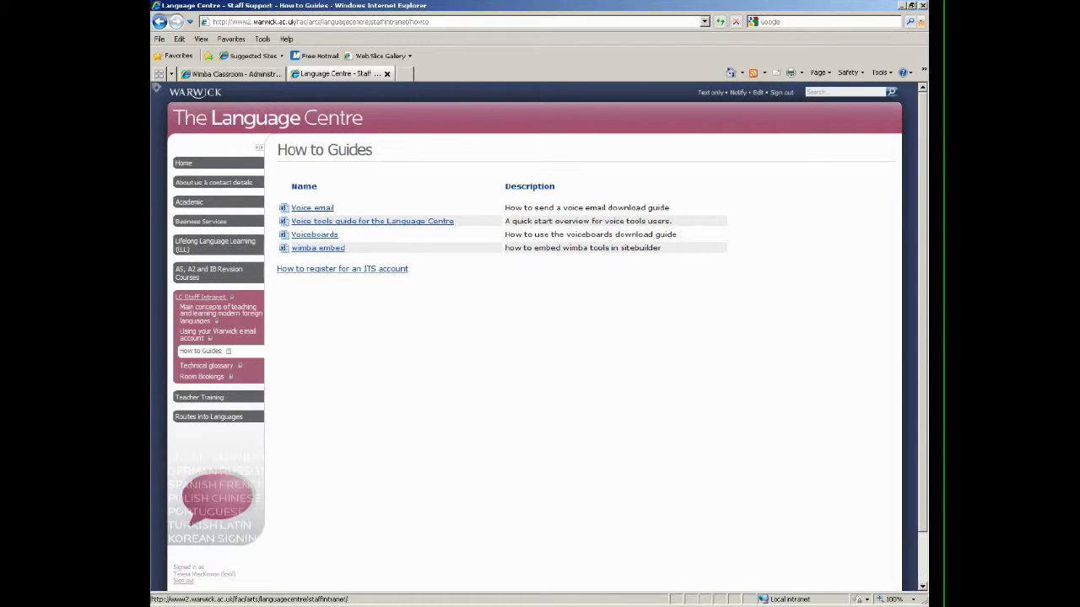
Step: Return to the Staff Intranet, open the Technical glossary and look through its alphabetical definitions
{"action": "left_click", "coordinate": [201, 297]}
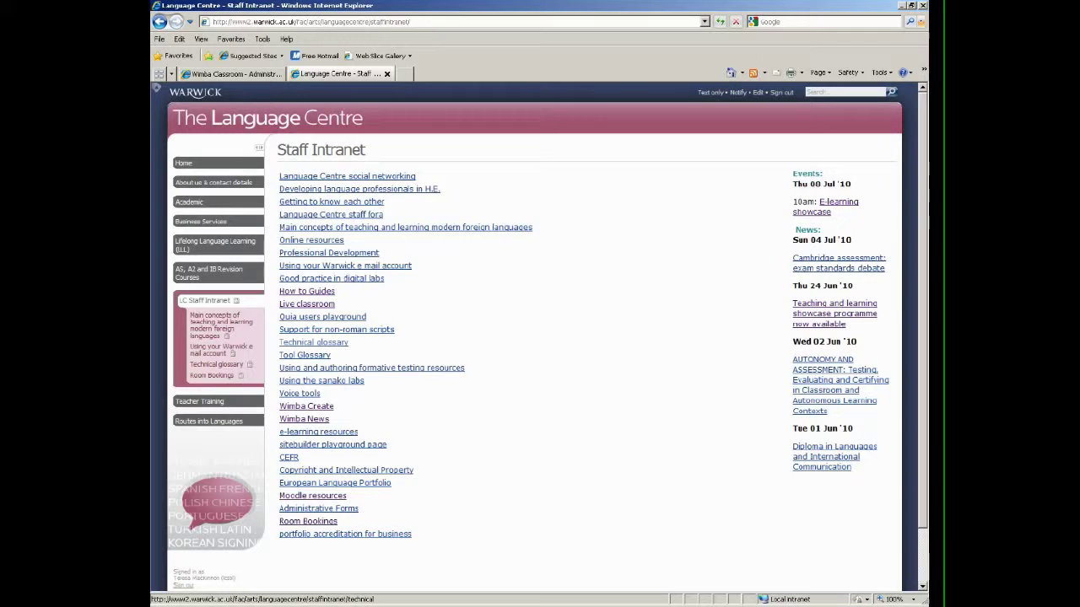
{"action": "left_click", "coordinate": [313, 342]}
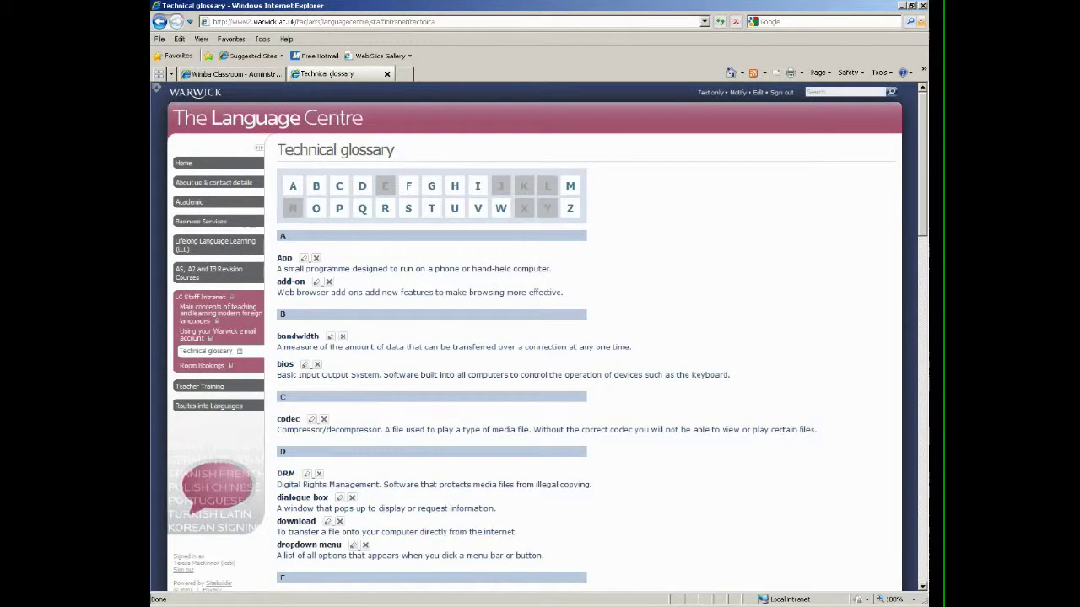
{"action": "scroll", "coordinate": [540, 338], "scroll_direction": "down", "scroll_amount": 3}
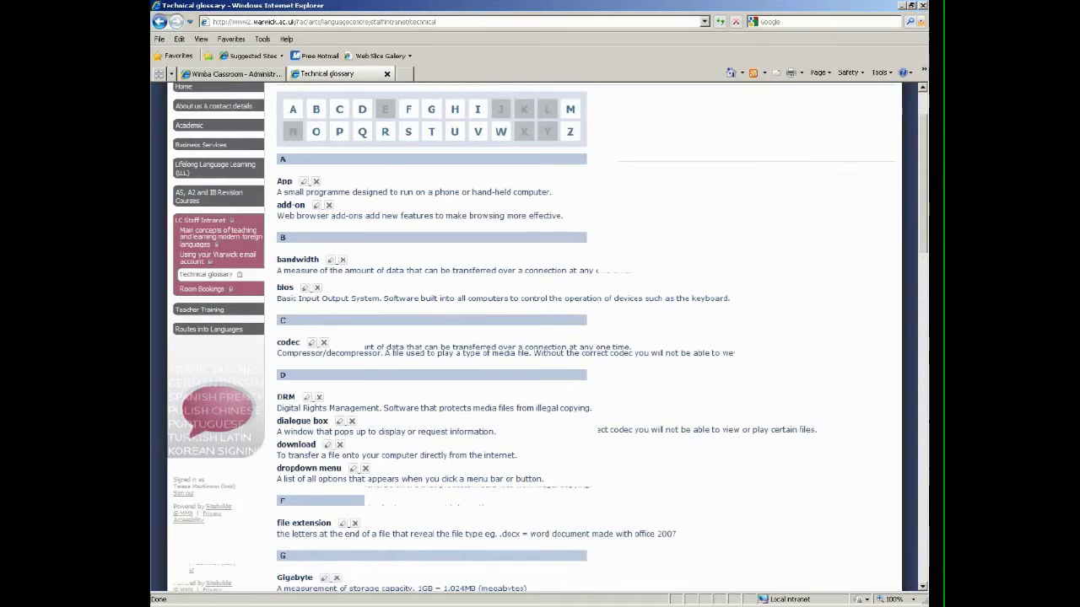
{"action": "scroll", "coordinate": [540, 337], "scroll_direction": "down", "scroll_amount": 2}
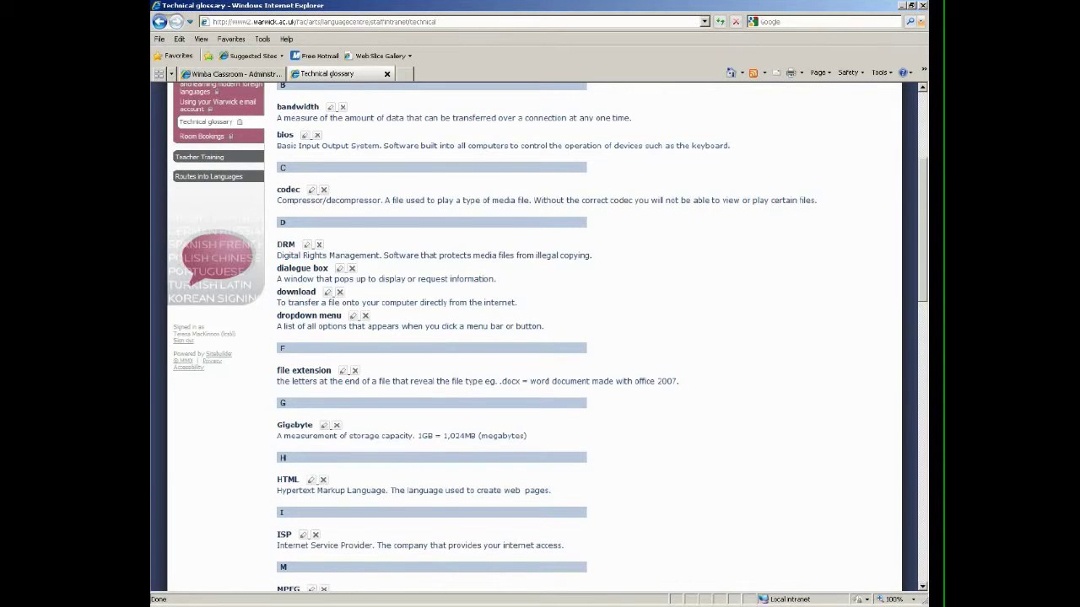
{"action": "scroll", "coordinate": [540, 337], "scroll_direction": "down", "scroll_amount": 6}
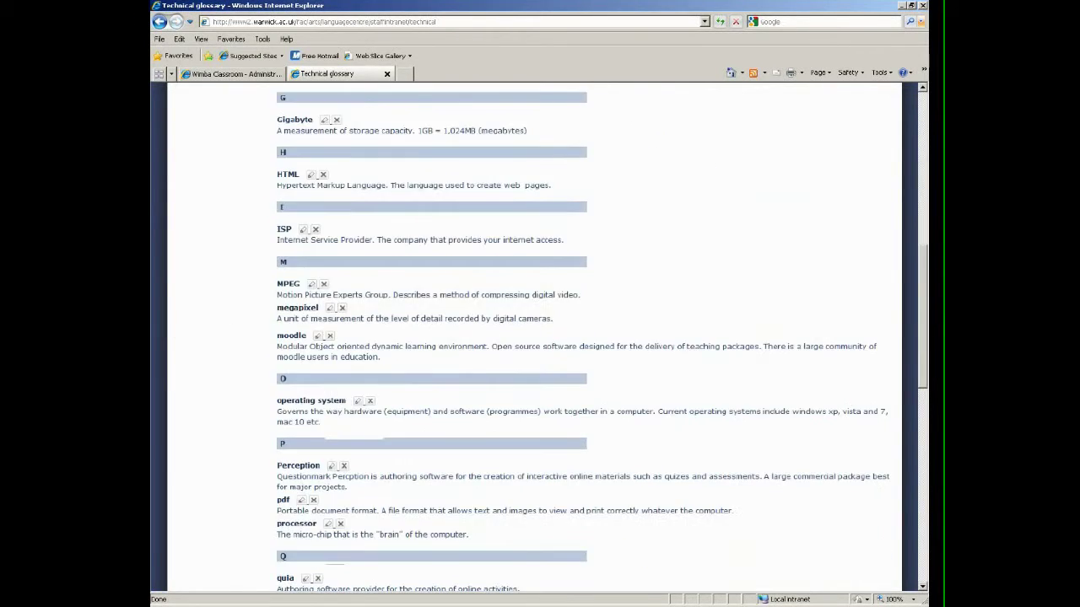
{"action": "scroll", "coordinate": [540, 337], "scroll_direction": "down", "scroll_amount": 3}
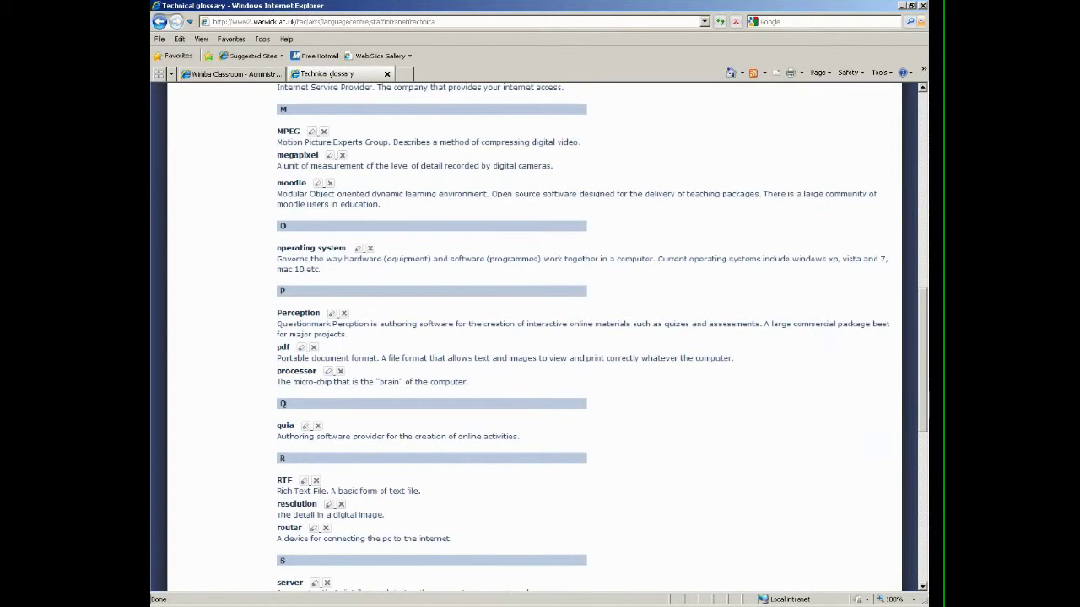
{"action": "scroll", "coordinate": [540, 338], "scroll_direction": "up", "scroll_amount": 3}
{"action": "scroll", "coordinate": [540, 337], "scroll_direction": "up", "scroll_amount": 3}
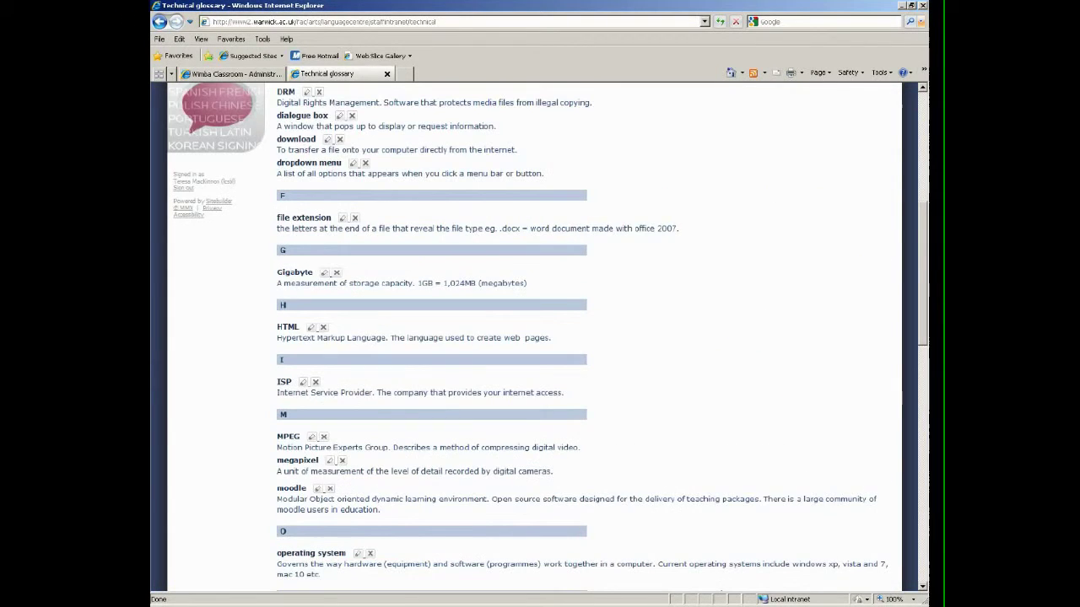
{"action": "scroll", "coordinate": [540, 338], "scroll_direction": "up", "scroll_amount": 8}
{"action": "mouse_move", "coordinate": [757, 93]}
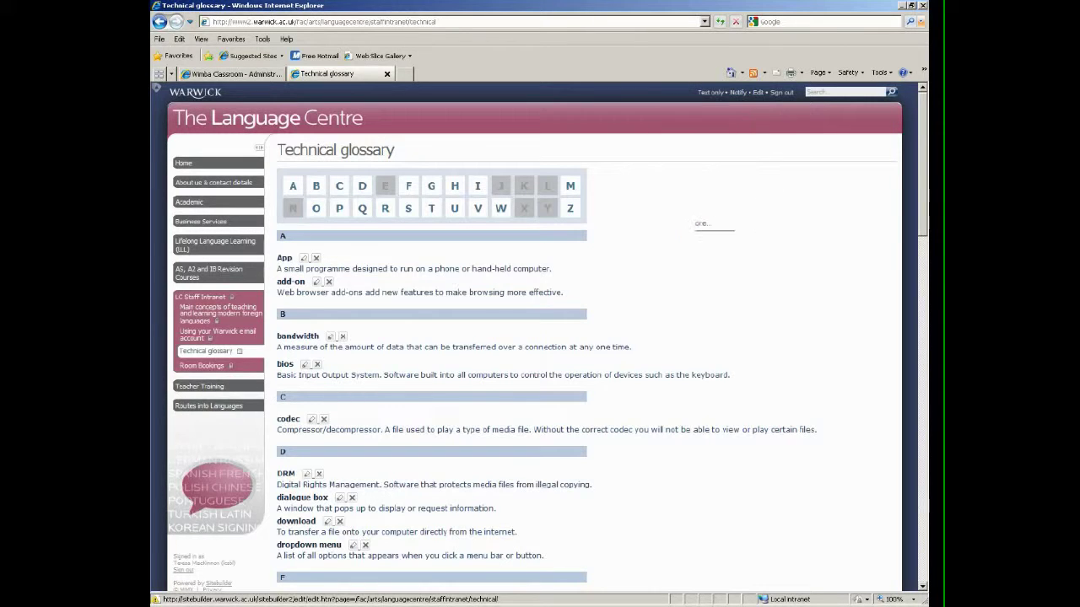
Step: Add a new definition to the Technical glossary with the term "google" and "?" as its definition
{"action": "scroll", "coordinate": [540, 337], "scroll_direction": "down", "scroll_amount": 3}
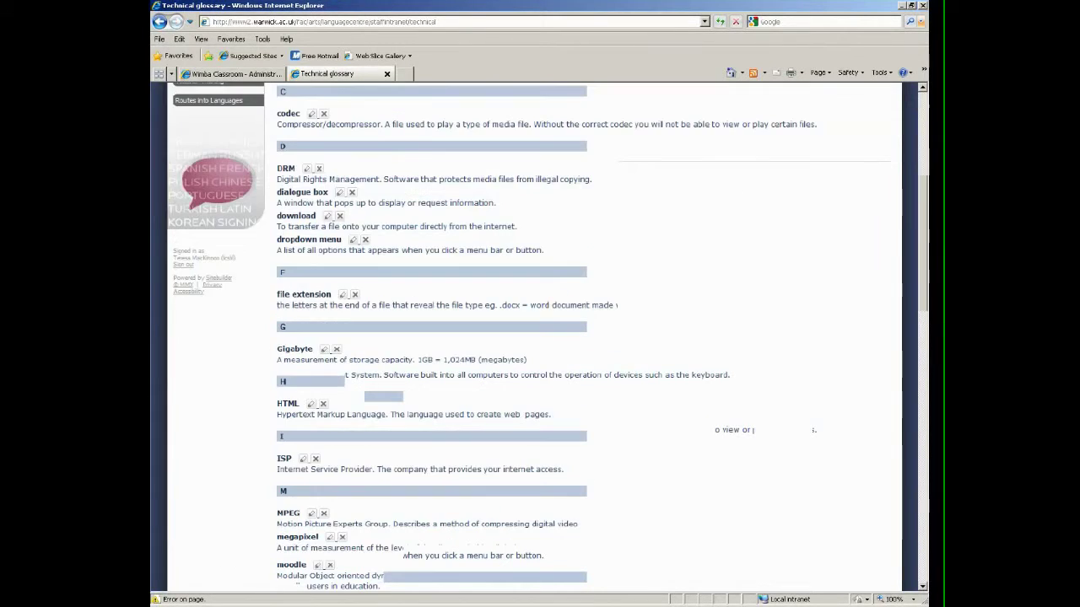
{"action": "scroll", "coordinate": [540, 337], "scroll_direction": "down", "scroll_amount": 3}
{"action": "scroll", "coordinate": [540, 338], "scroll_direction": "down", "scroll_amount": 10}
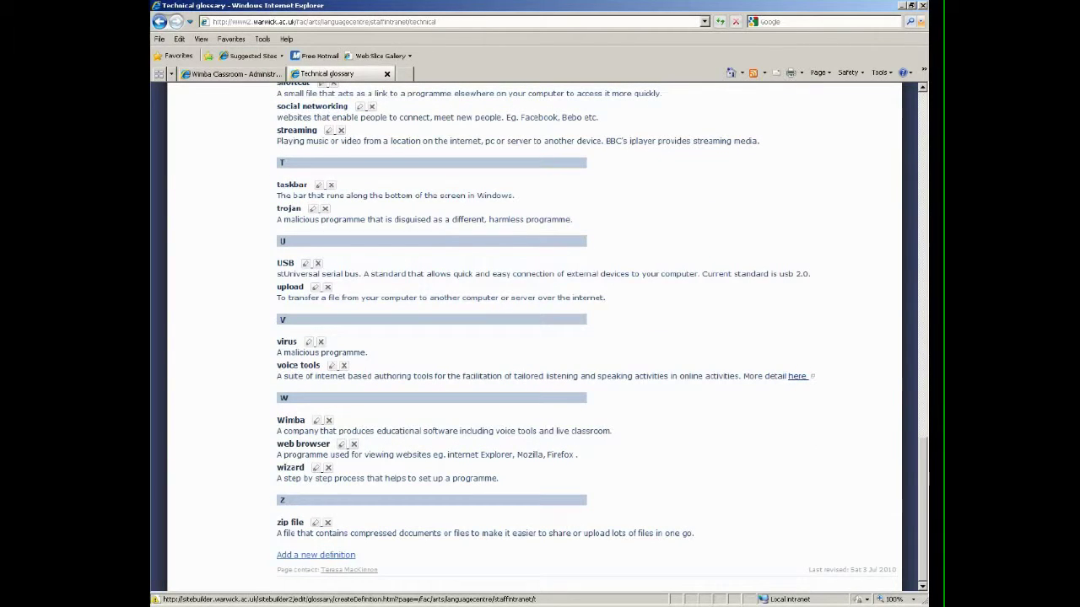
{"action": "left_click", "coordinate": [315, 555]}
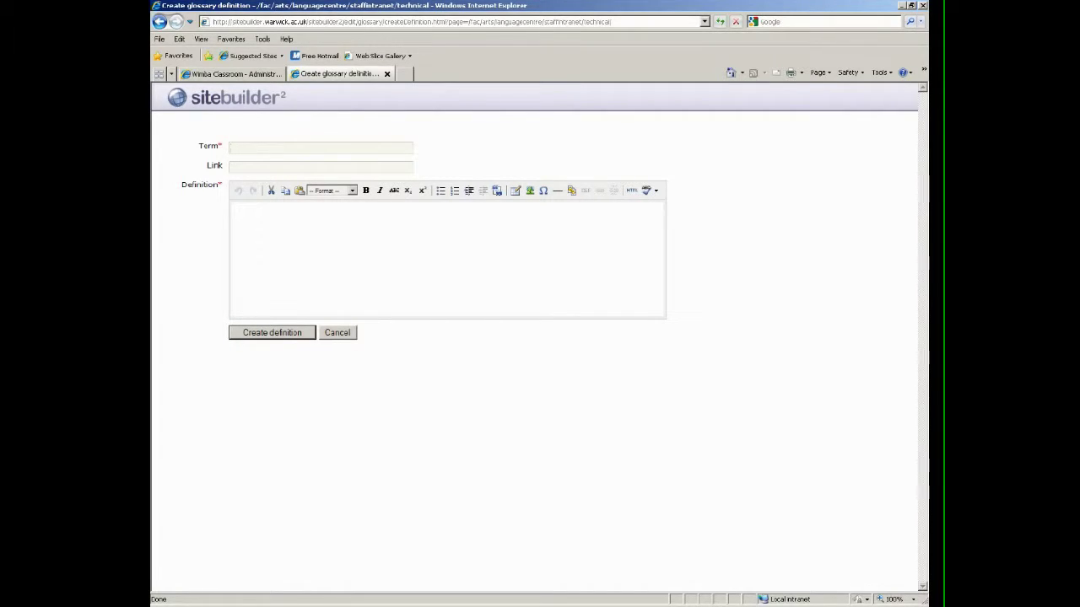
{"action": "type", "text": "g"}
{"action": "type", "text": "ooog"}
{"action": "key", "text": "BackSpace"}
{"action": "key", "text": "BackSpace"}
{"action": "type", "text": "gle"}
{"action": "key", "text": "BackSpace"}
{"action": "left_click", "coordinate": [237, 214]}
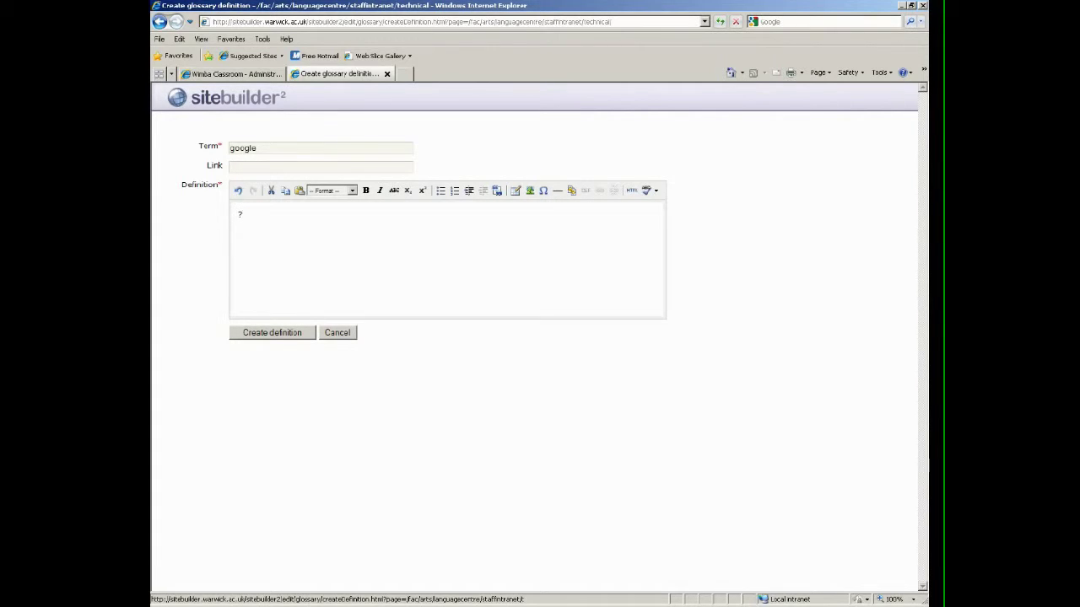
{"action": "left_click", "coordinate": [272, 332]}
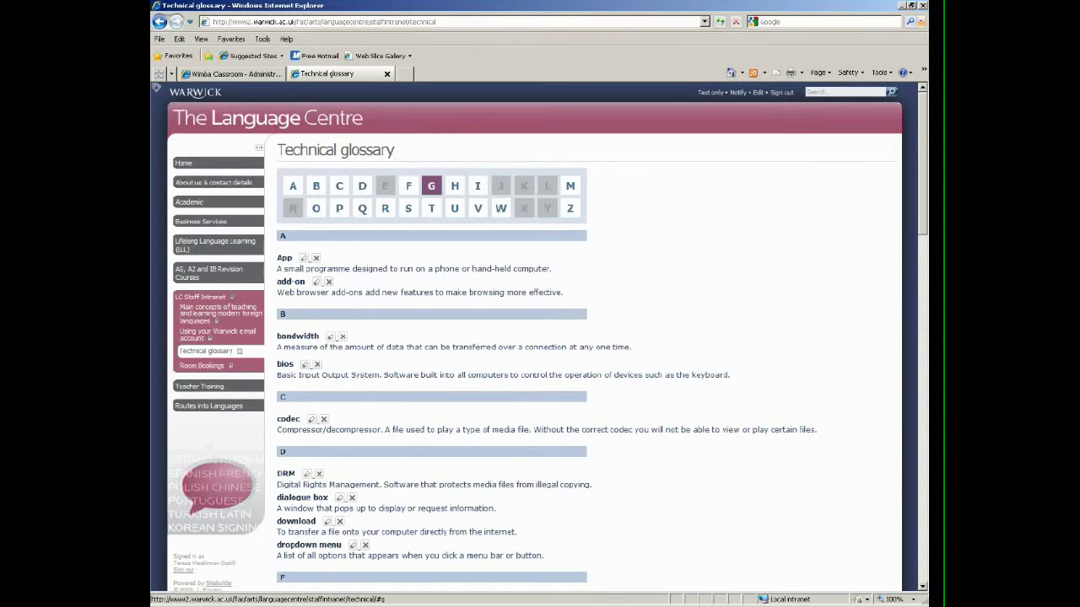
Step: Replace the google entry's definition with "A search engine for finding things quickly on the internet." and save it
{"action": "left_click", "coordinate": [431, 186]}
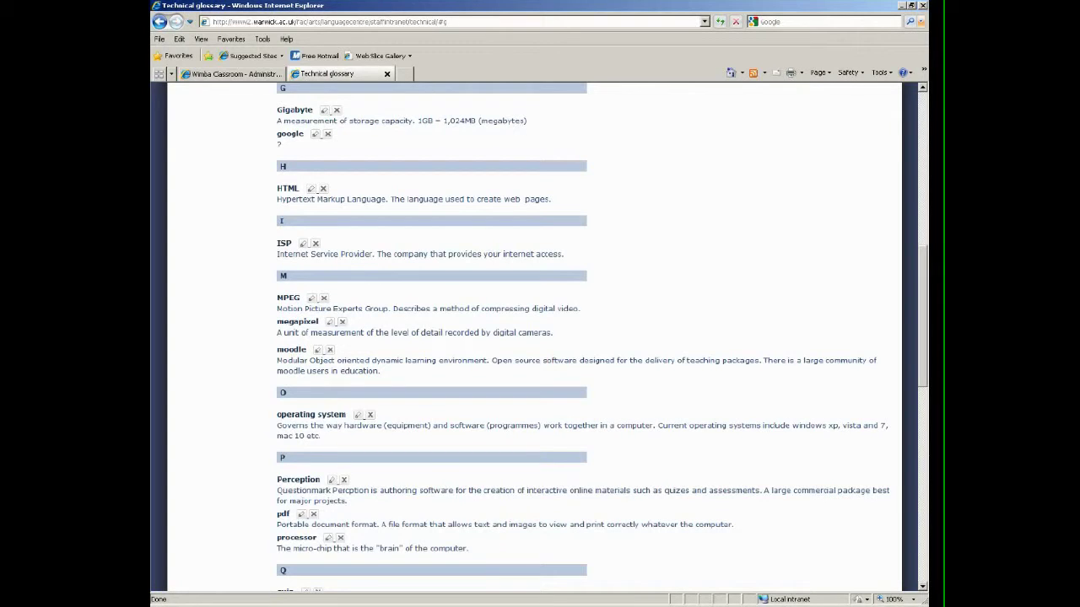
{"action": "left_click", "coordinate": [315, 134]}
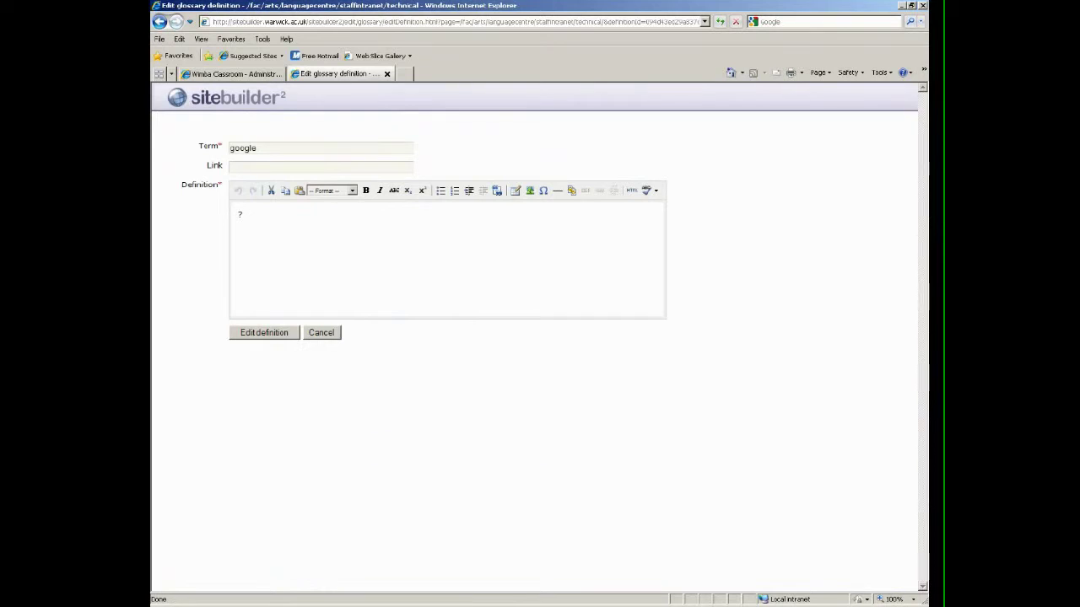
{"action": "left_click", "coordinate": [242, 214]}
{"action": "key", "text": "BackSpace"}
{"action": "type", "text": "a serach engine for finding "}
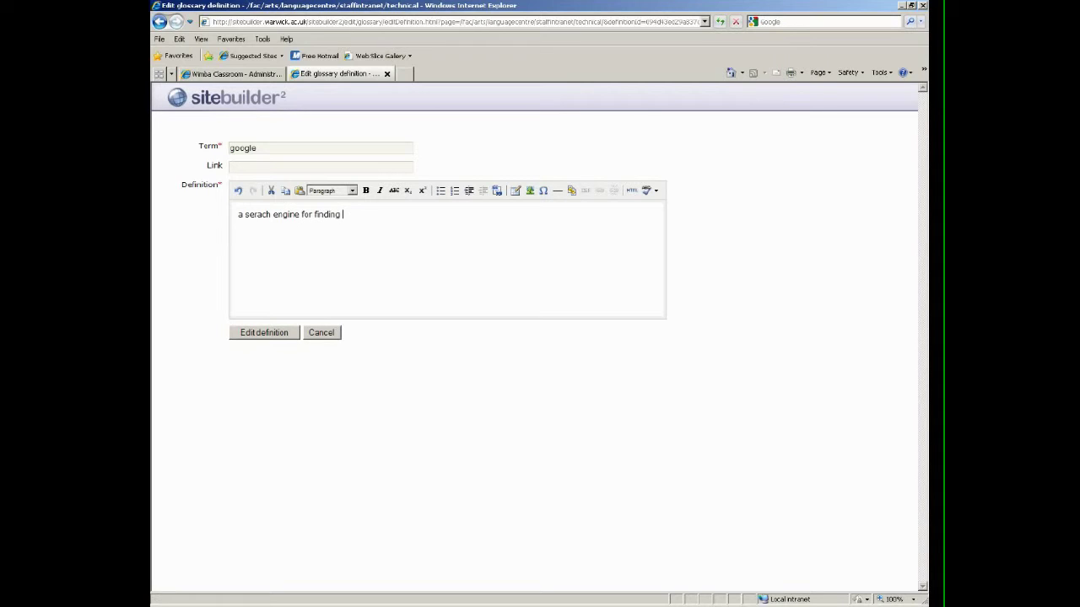
{"action": "type", "text": "things quickly on the internet."}
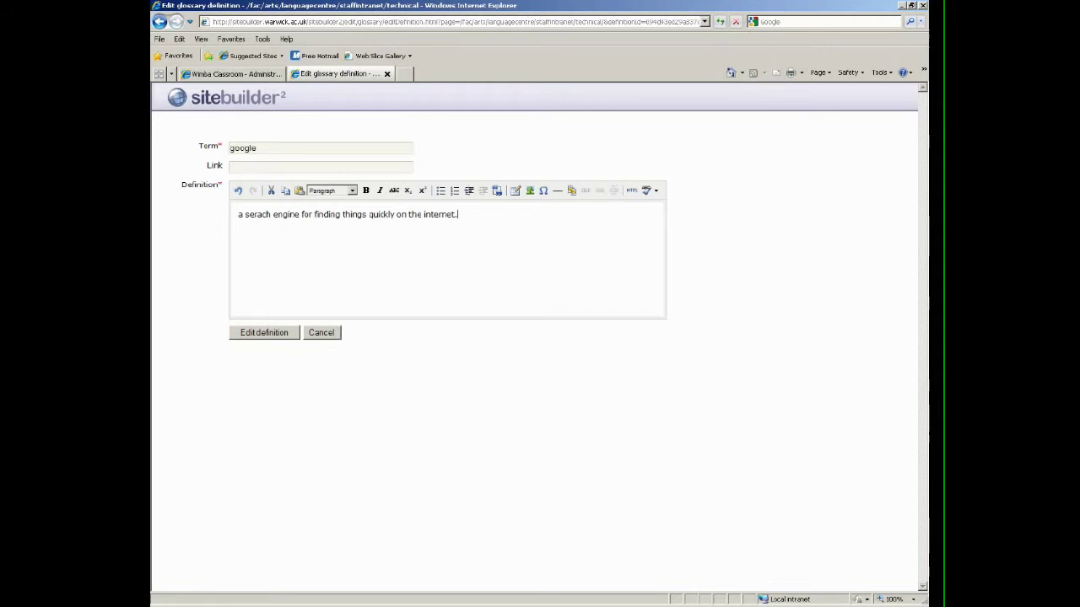
{"action": "left_click", "coordinate": [257, 215]}
{"action": "key", "text": "BackSpace"}
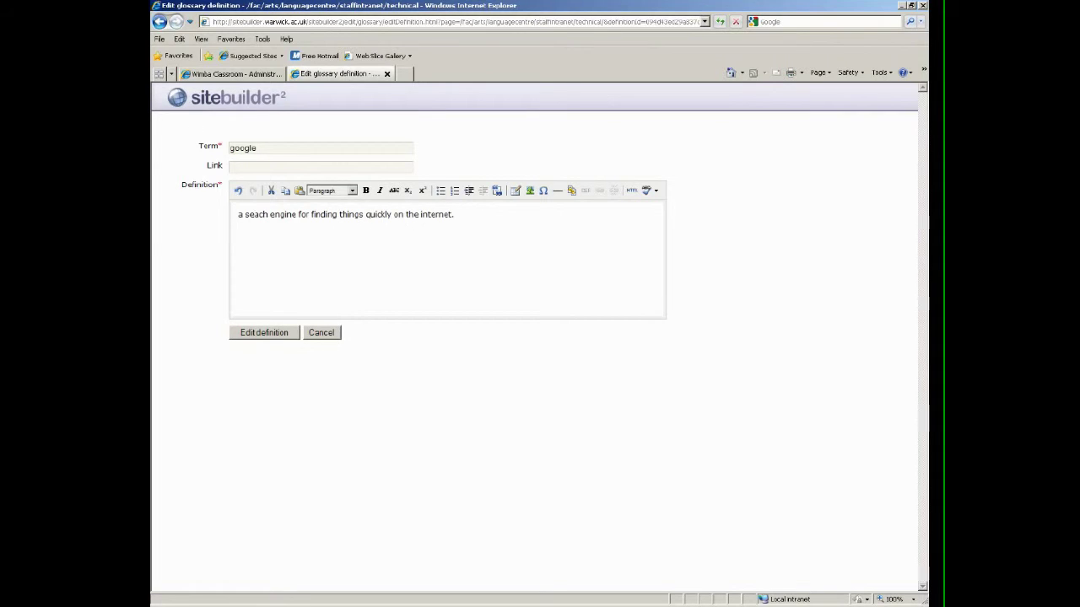
{"action": "type", "text": "r"}
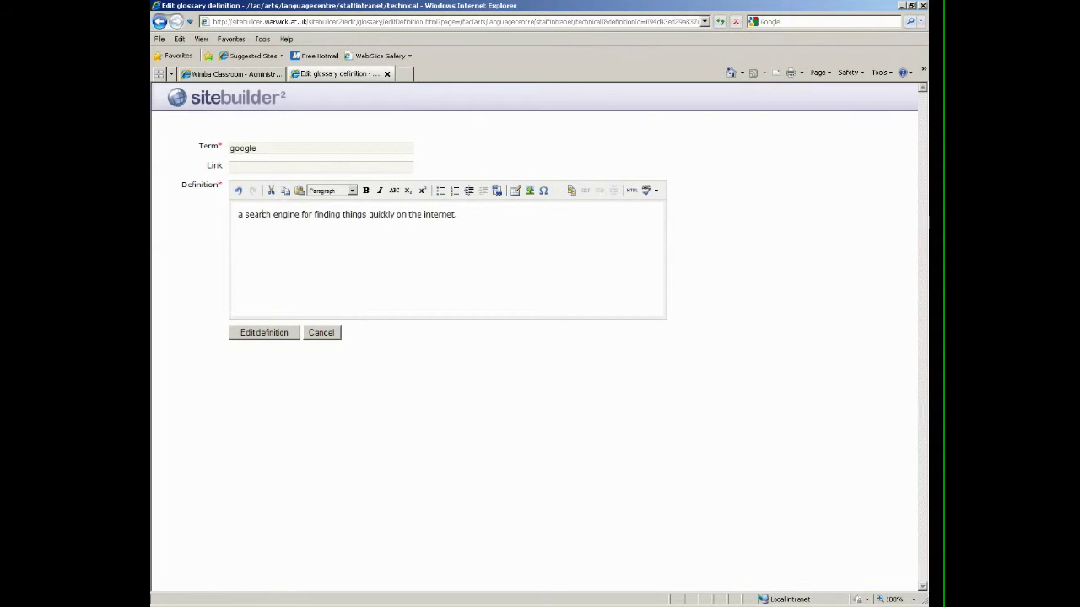
{"action": "key", "text": "BackSpace"}
{"action": "type", "text": "A"}
{"action": "left_click", "coordinate": [264, 332]}
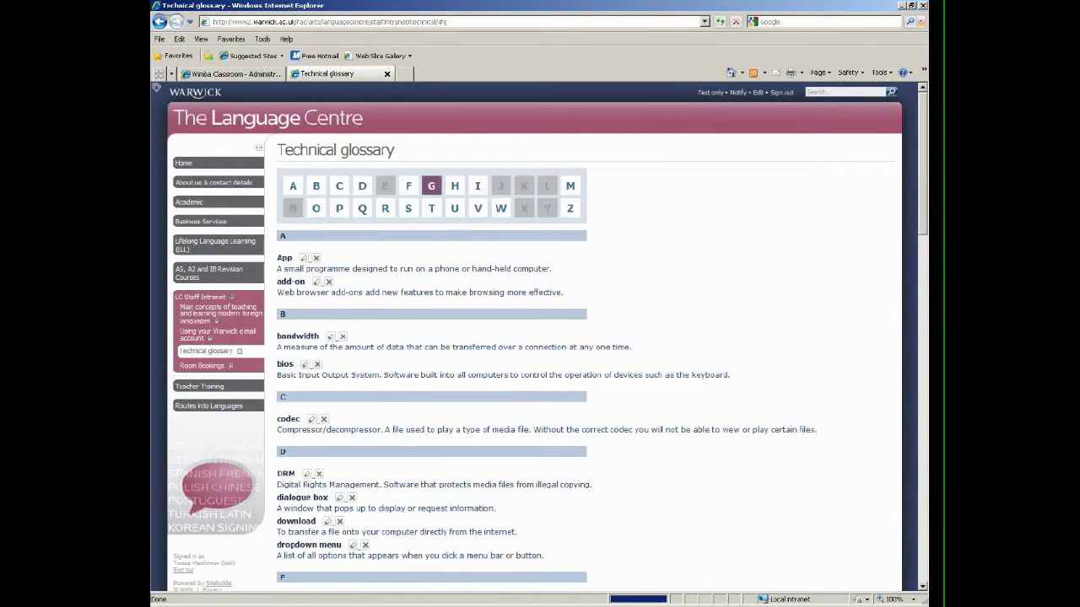
Step: Check the edited google entry in the G section of the glossary
{"action": "left_click", "coordinate": [431, 186]}
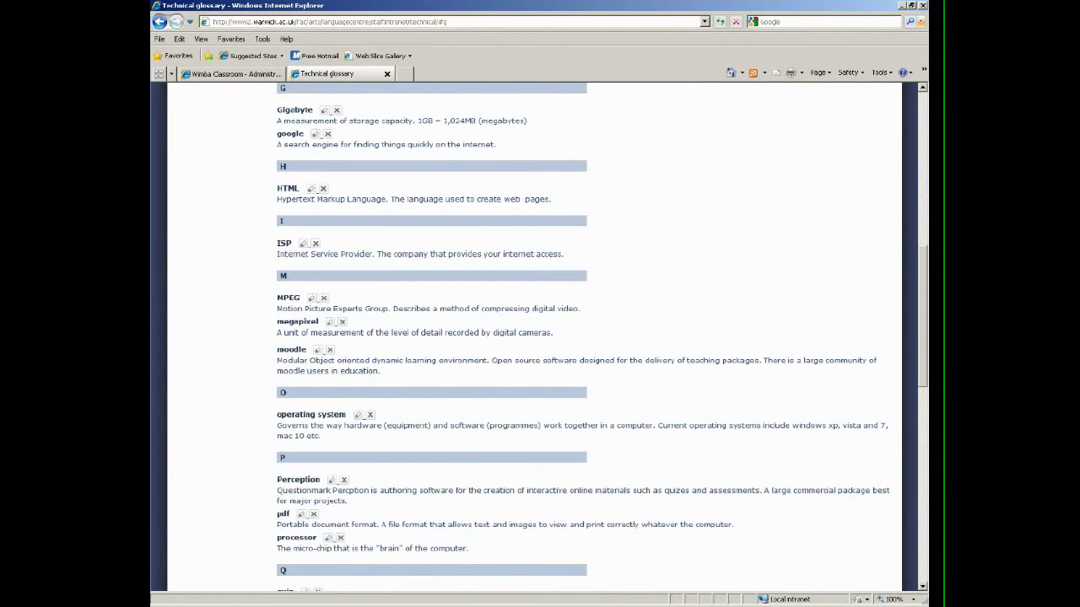
{"action": "scroll", "coordinate": [540, 337], "scroll_direction": "up", "scroll_amount": 4}
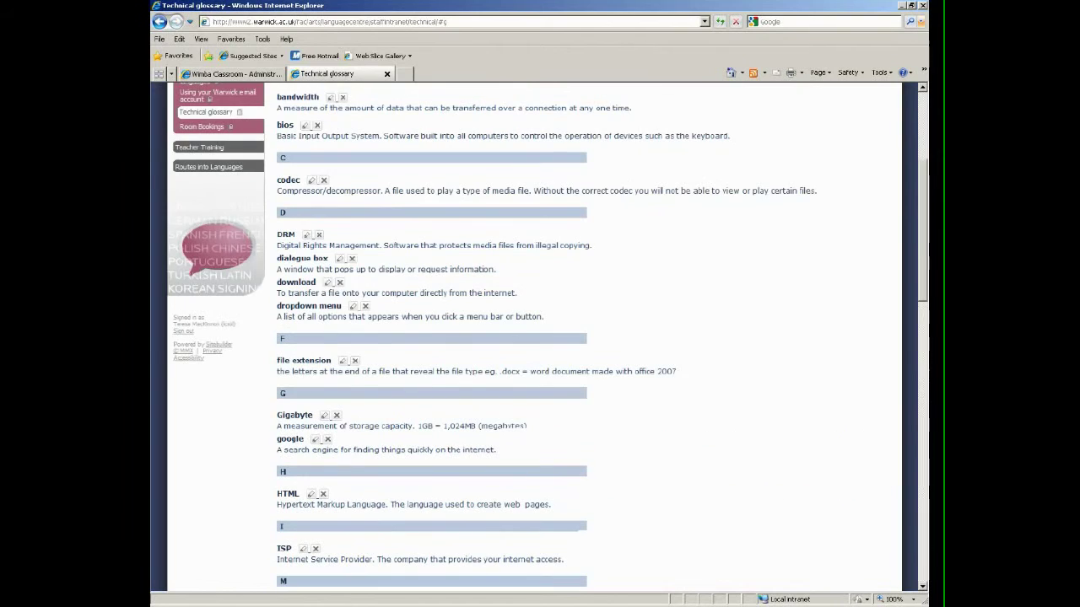
{"action": "scroll", "coordinate": [540, 337], "scroll_direction": "up", "scroll_amount": 3}
{"action": "scroll", "coordinate": [540, 338], "scroll_direction": "up", "scroll_amount": 1}
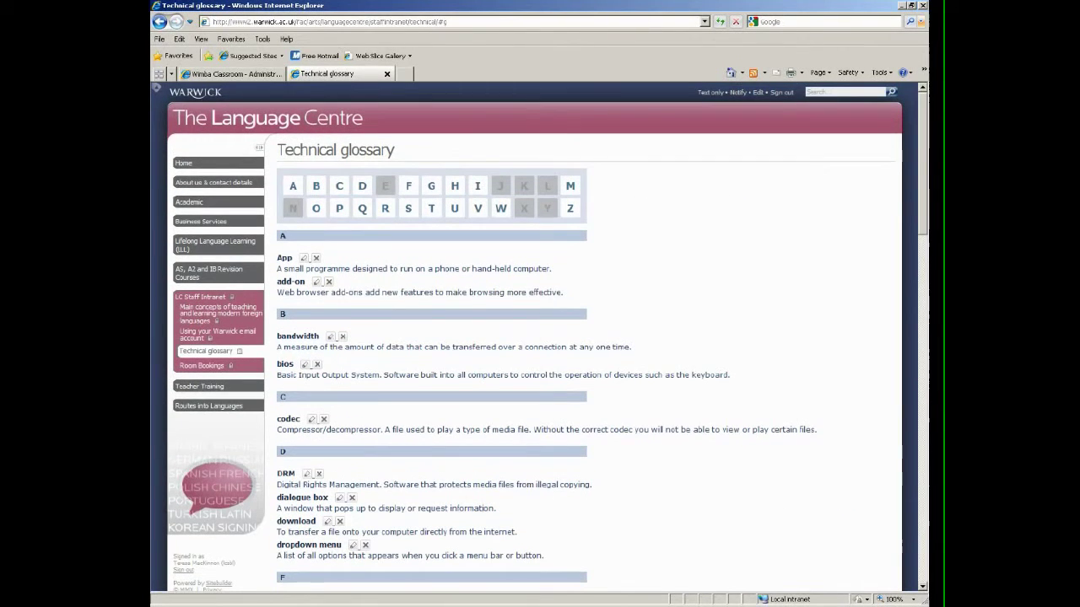
Step: Return to the Staff Intranet and open its Moodle resources page
{"action": "left_click", "coordinate": [201, 297]}
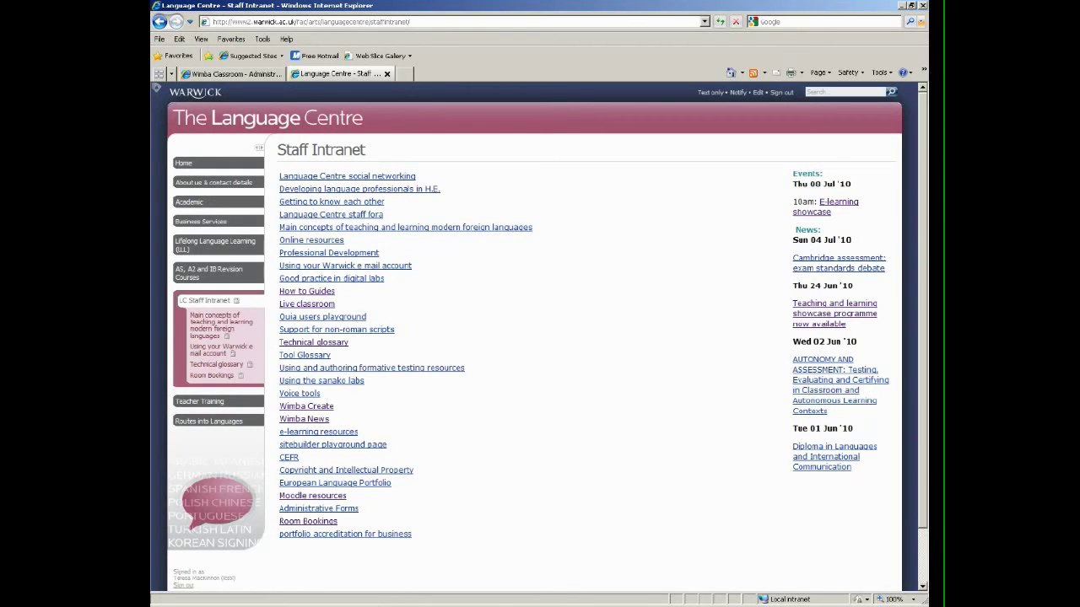
{"action": "left_click", "coordinate": [312, 496]}
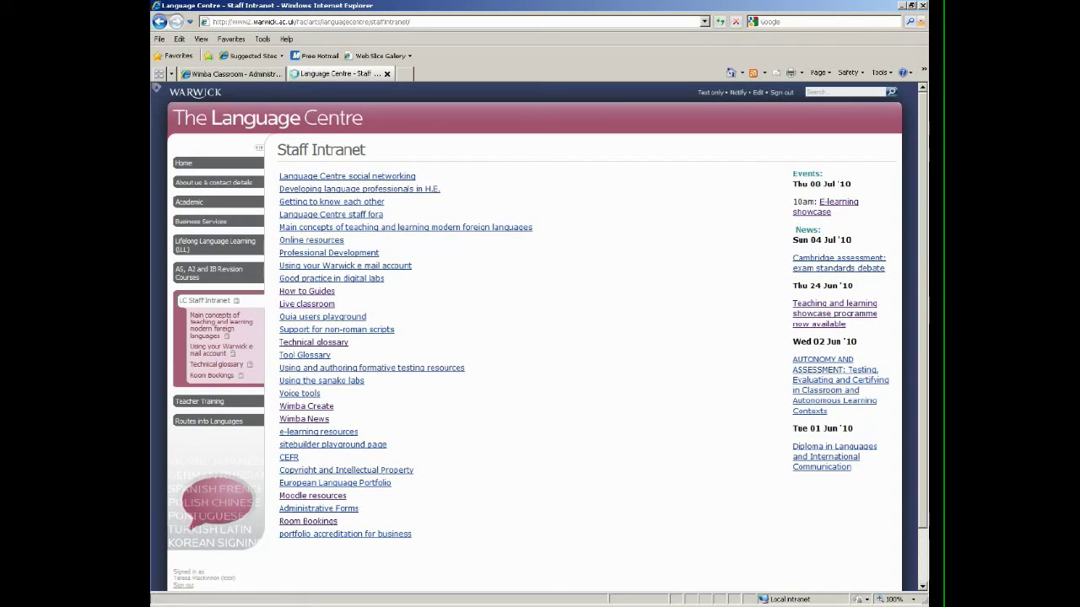